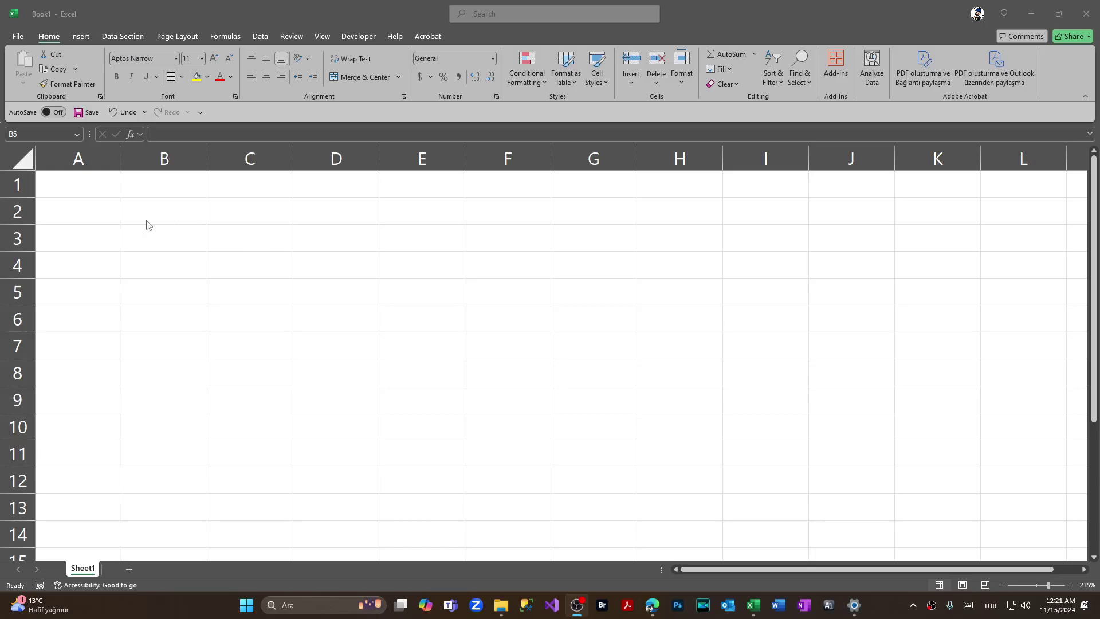
Step: Merge and center B2:E2 and enter the title 'Employees Salary' in it
left_click_drag(147, 213, 401, 210)
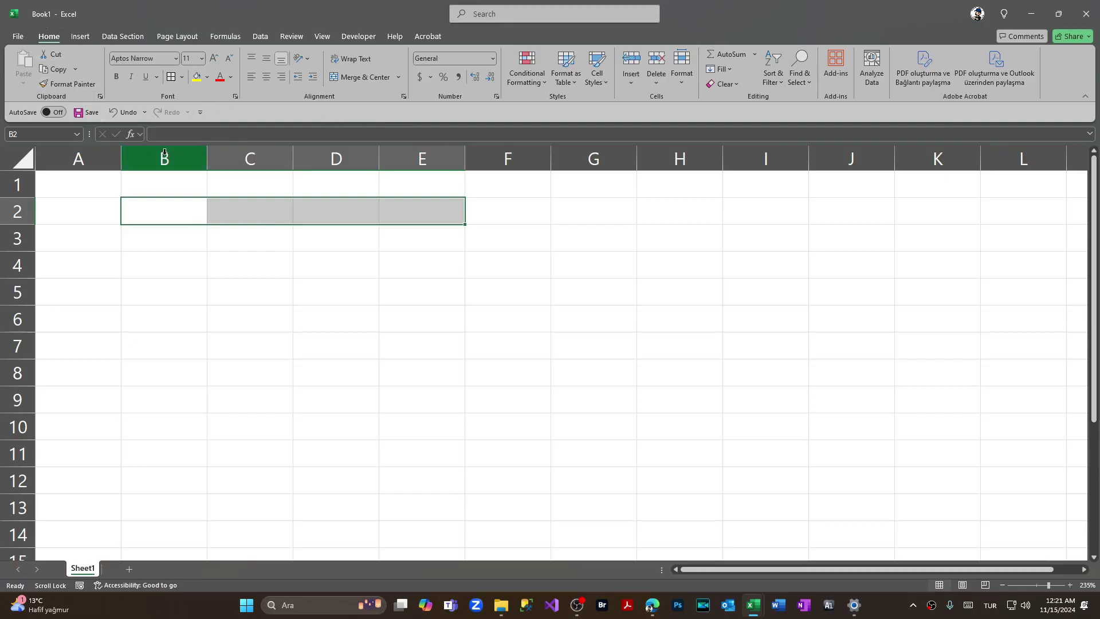
left_click(357, 81)
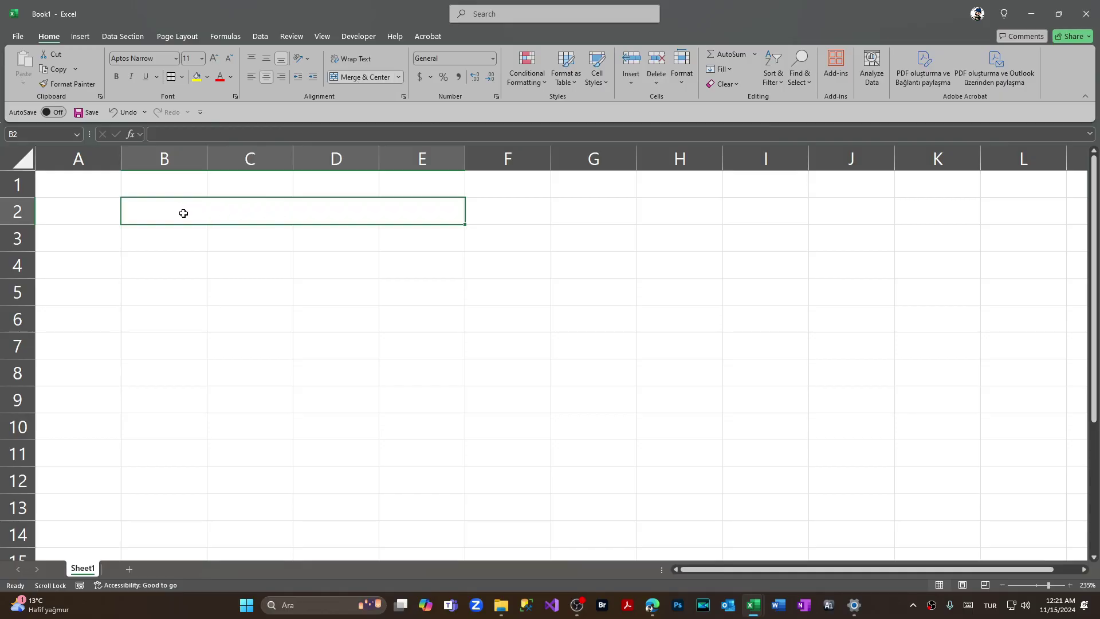
left_click(174, 137)
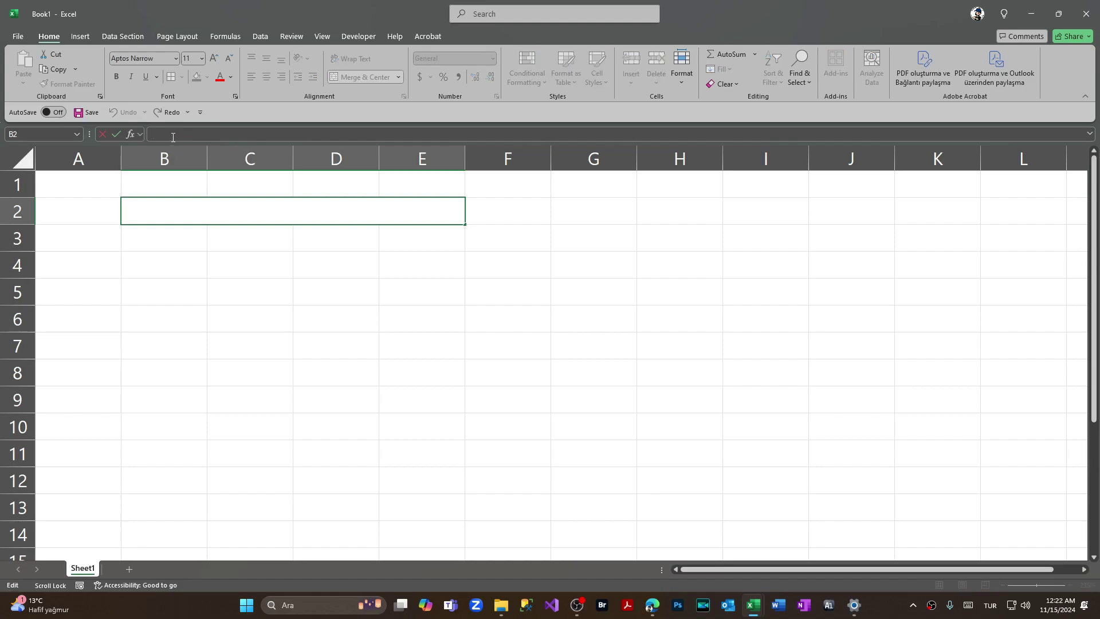
type("Employees Salary")
key("Return")
left_click(226, 208)
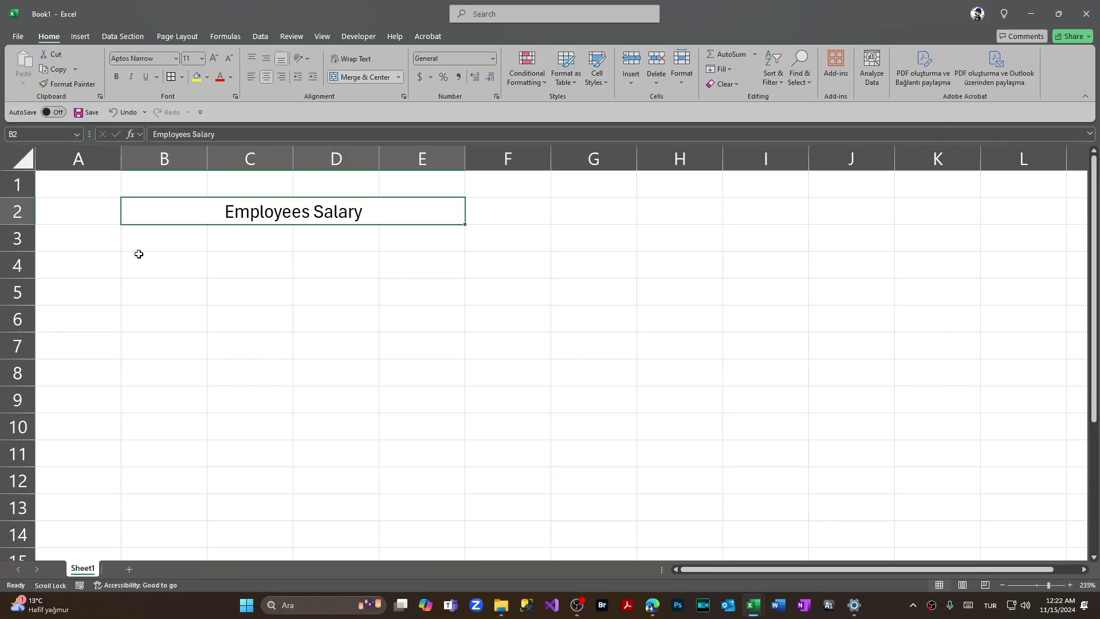
Step: Enter the headers 'Employee Name' in B3 and 'Hours Worked' in C3
left_click(104, 228)
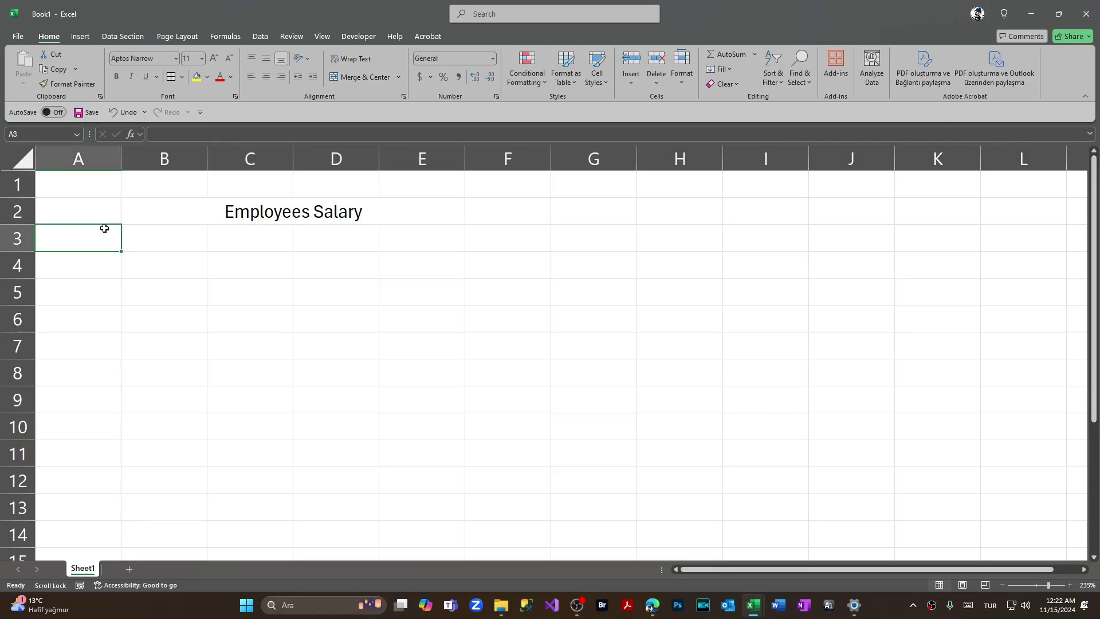
left_click(133, 236)
type("Employee Name")
key("Return")
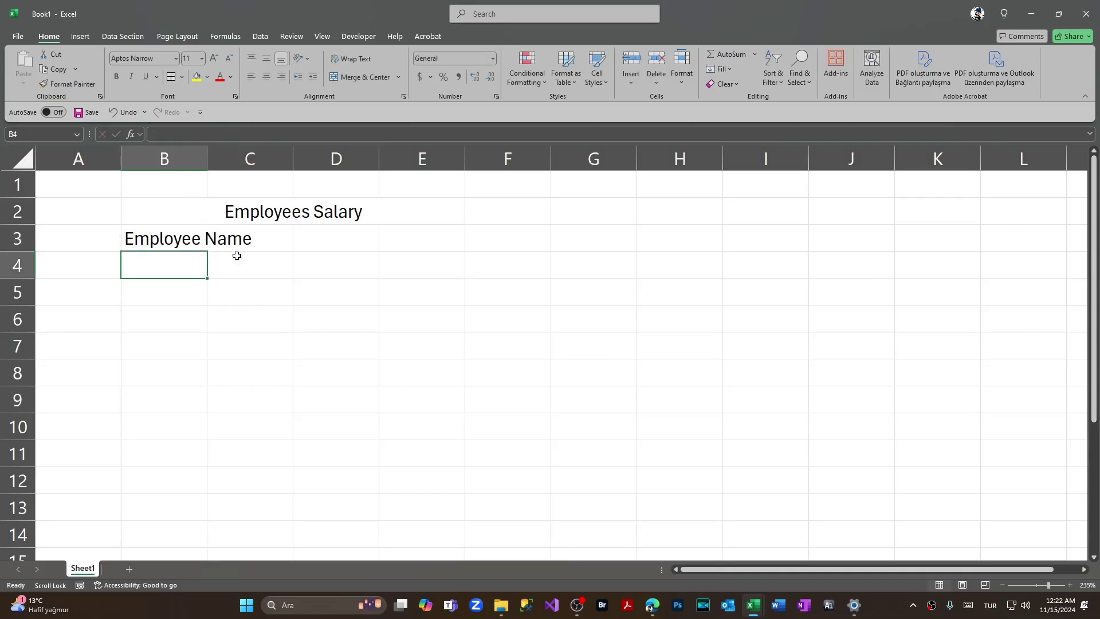
left_click(246, 235)
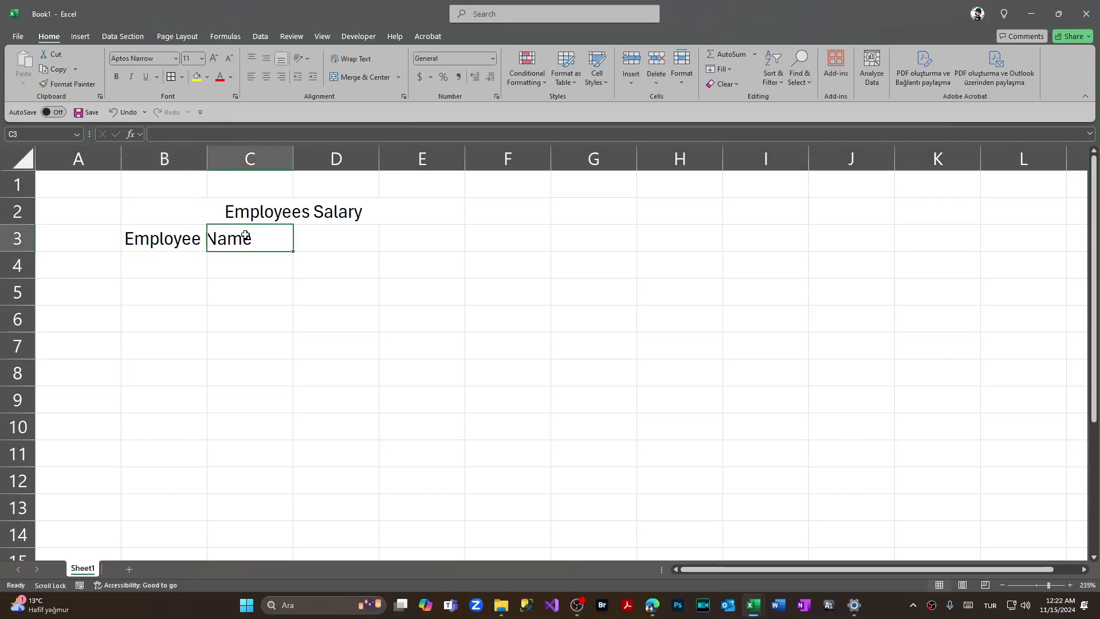
type("Hours Worked")
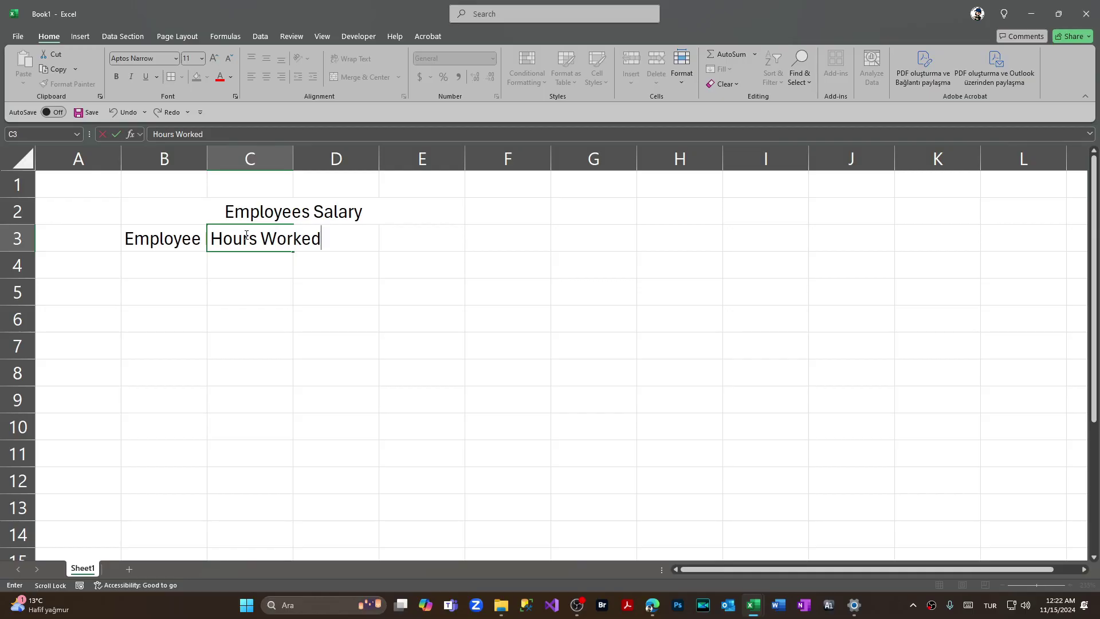
key("Return")
Step: Enter the headers 'Wages (per hour)' in D3 and 'Total Earnings' in E3
left_click(329, 240)
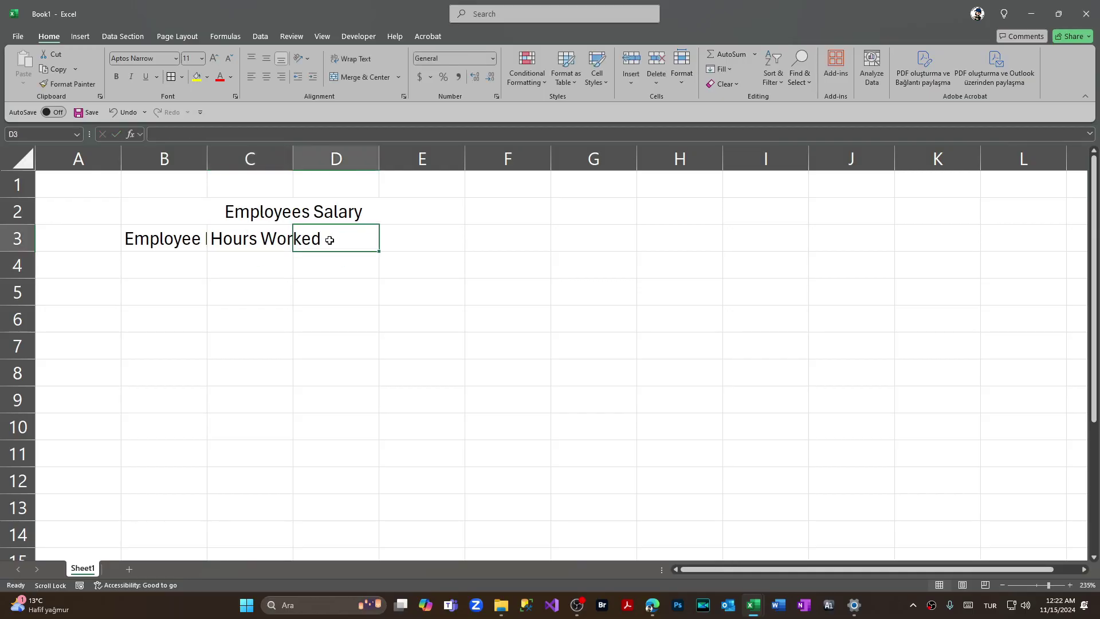
type("Wages (")
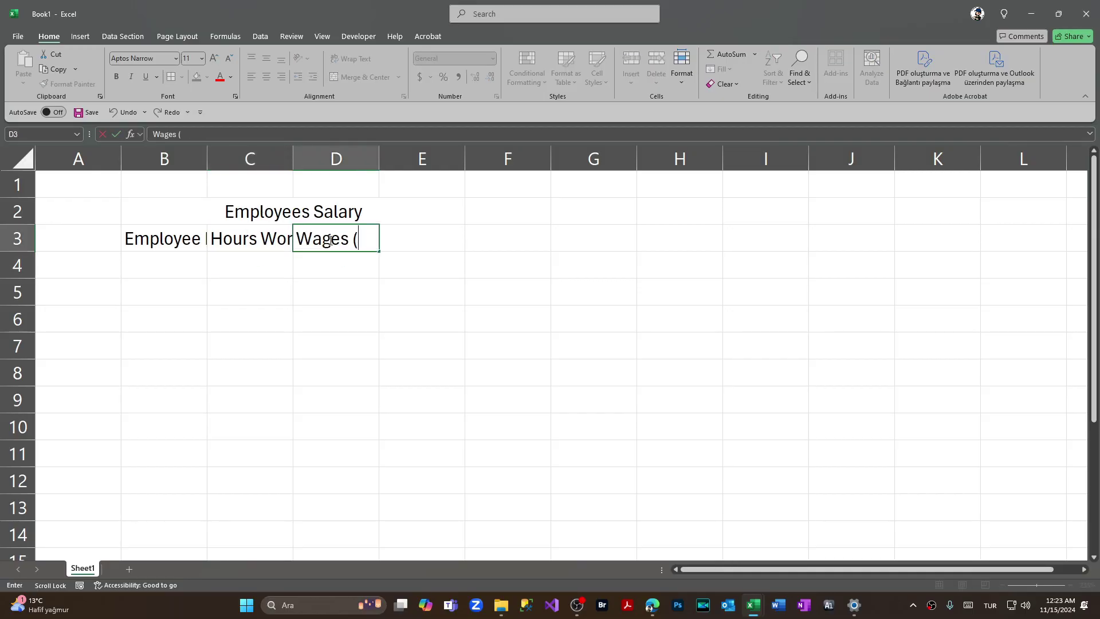
type("per hour)")
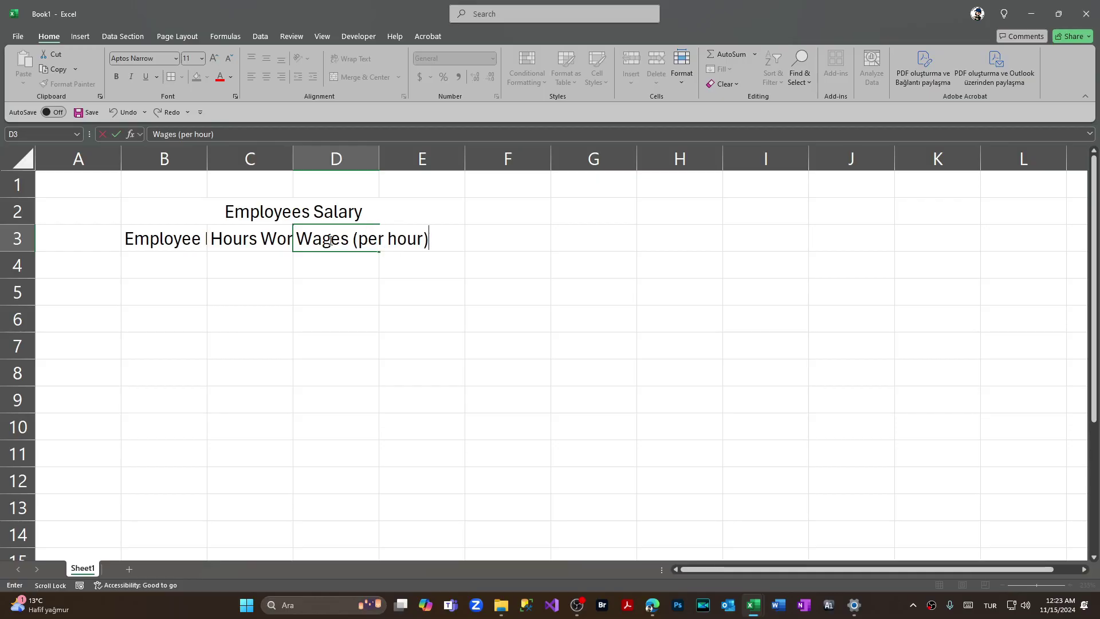
key("Return")
key("Up")
key("Right")
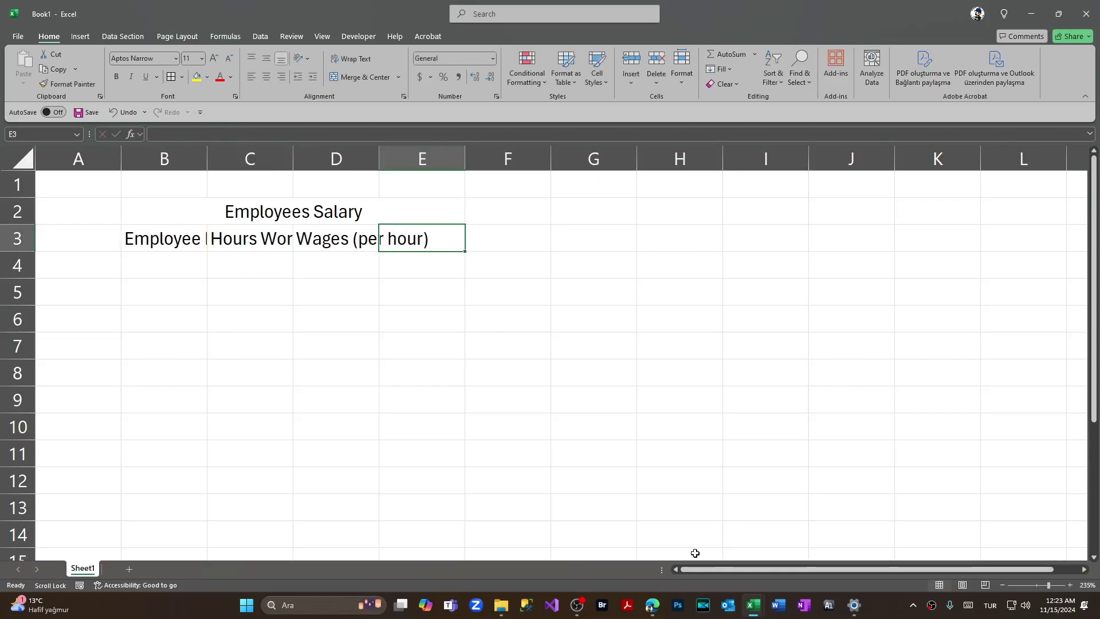
type("Total Earnings")
key("Return")
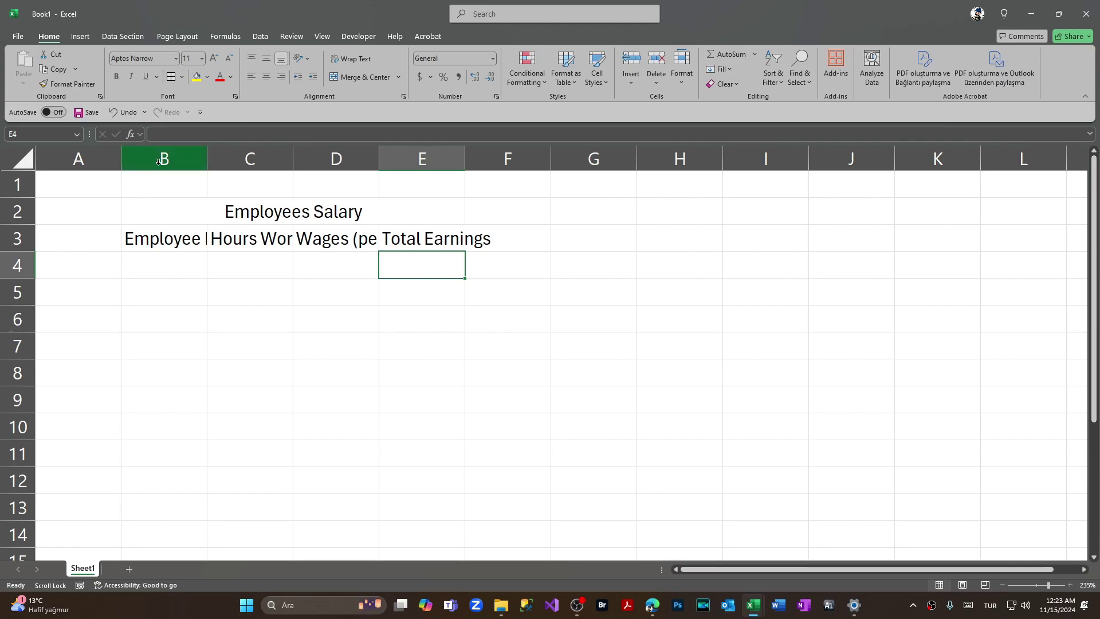
Step: AutoFit columns B through E to their headers and center their contents
left_click_drag(159, 161, 423, 161)
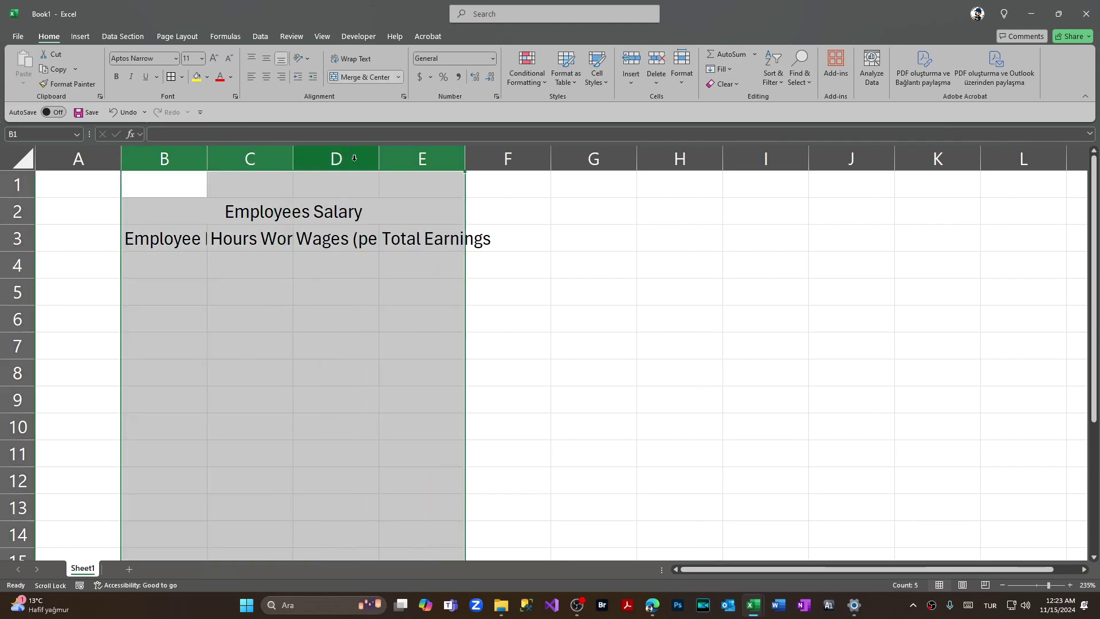
double_click(207, 160)
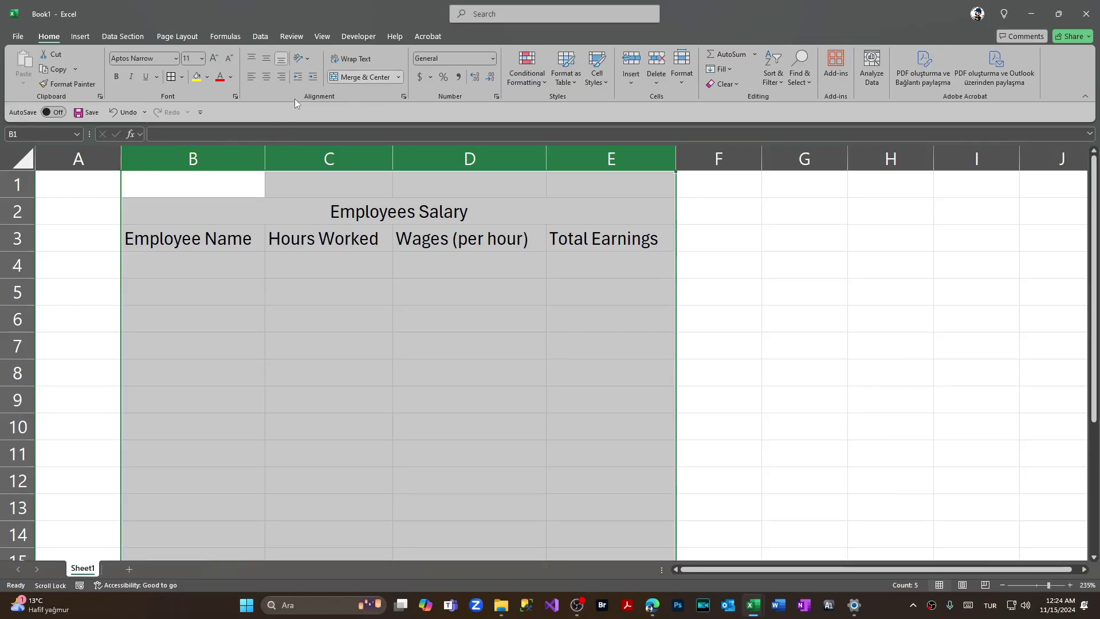
left_click(265, 82)
left_click(335, 293)
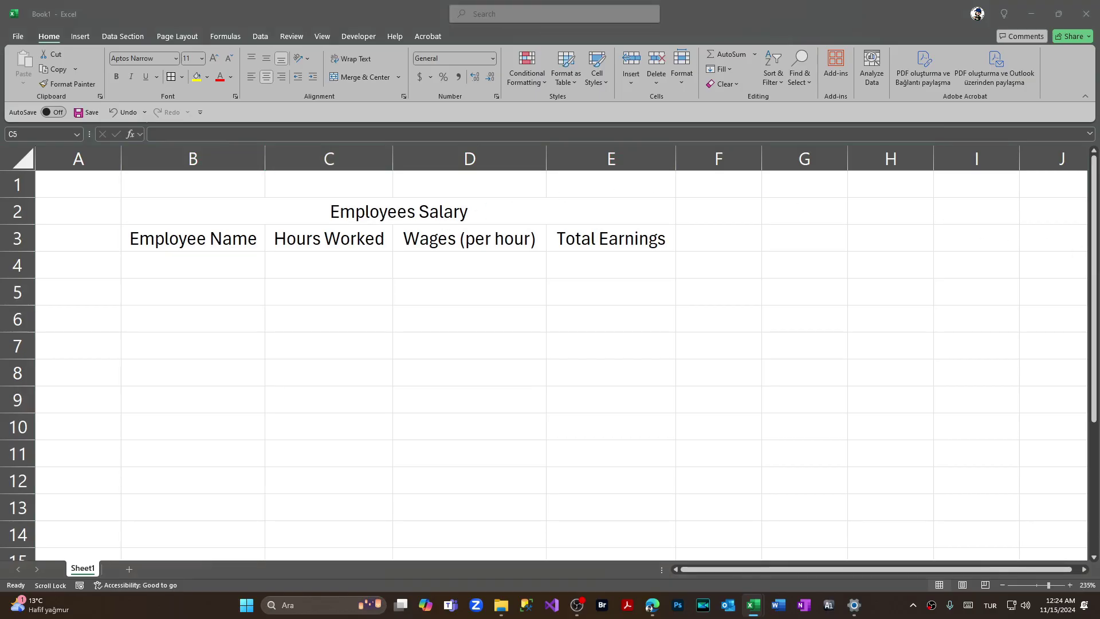
left_click(229, 264)
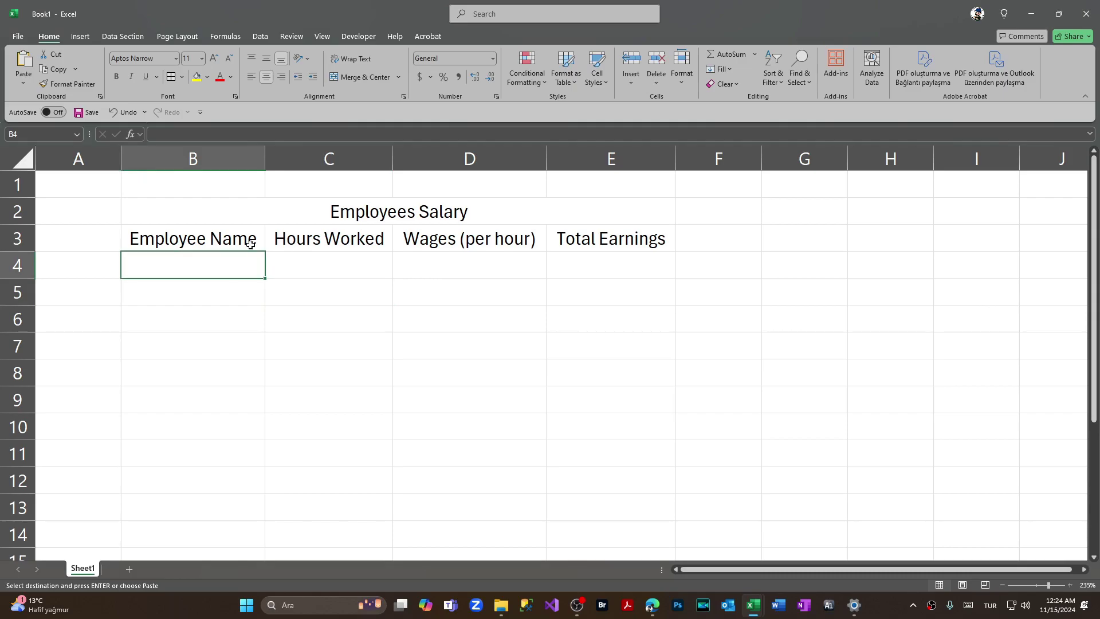
Step: Paste the ten employee rows of data into B4:E13
key("ctrl+v")
scroll(221, 212, "down", 1)
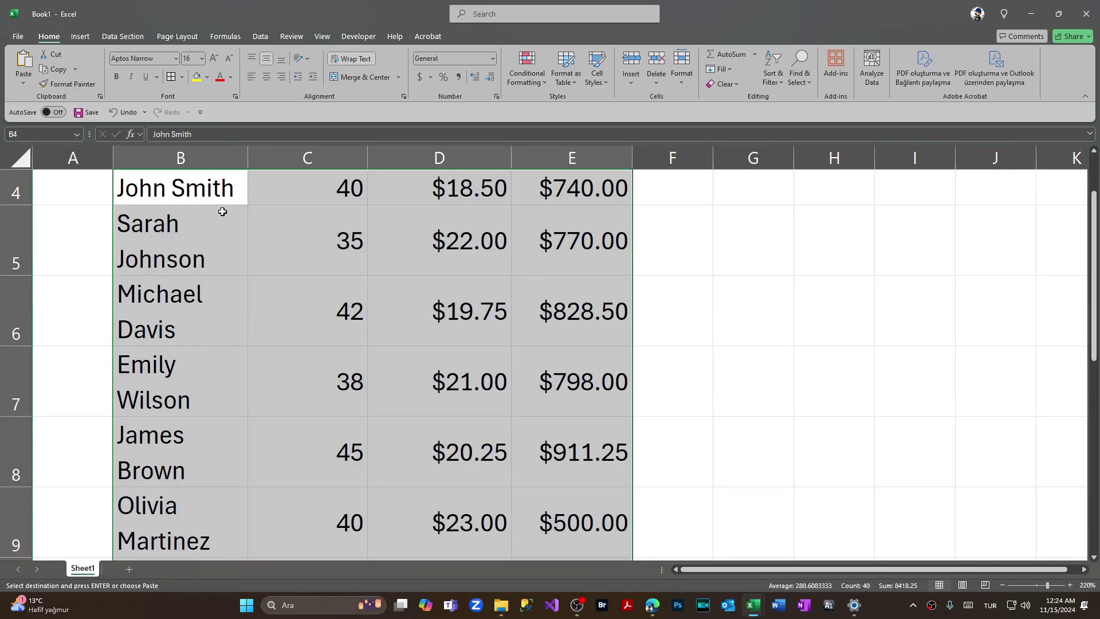
scroll(375, 258, "down", 7, "ctrl")
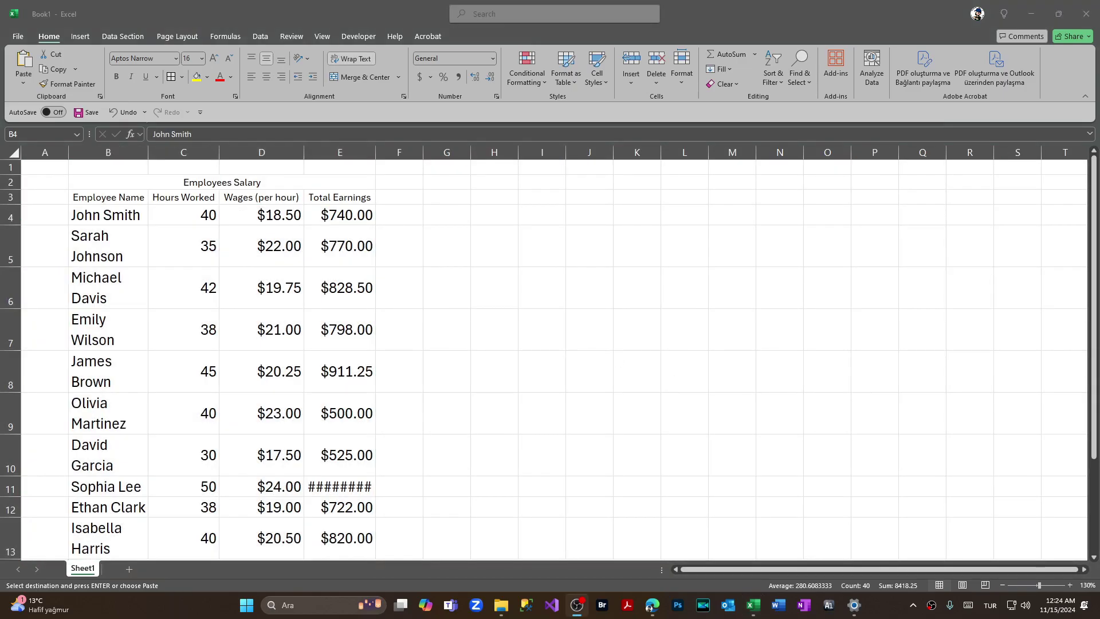
Step: Set the font size of the whole sheet to 12
left_click(13, 153)
left_click(13, 153)
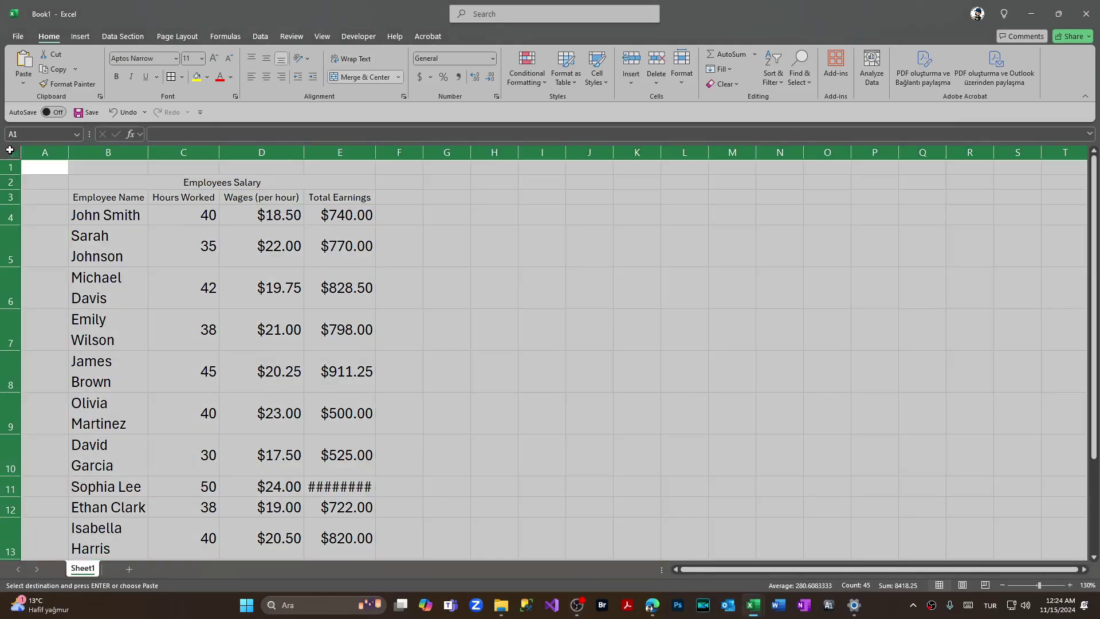
left_click(202, 58)
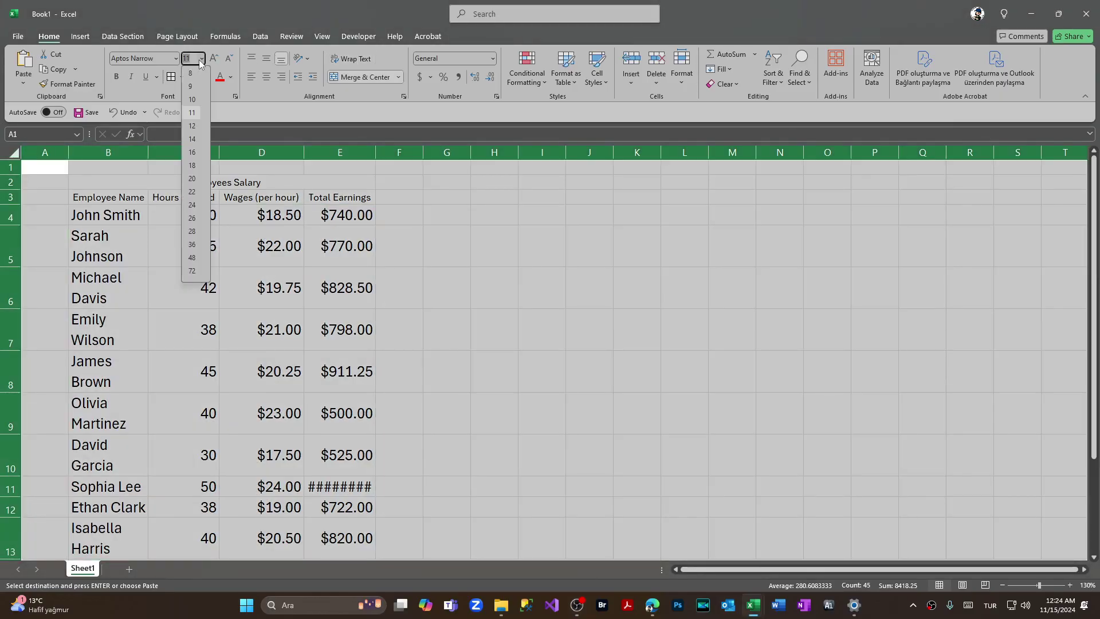
left_click(194, 126)
left_click(499, 222)
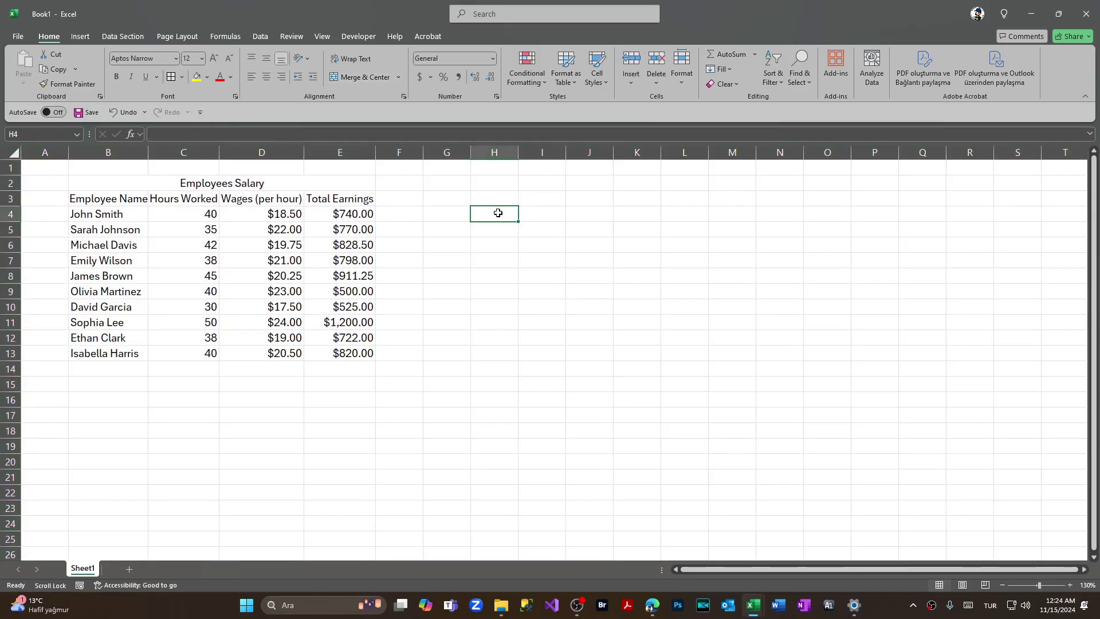
scroll(141, 267, "up", 2)
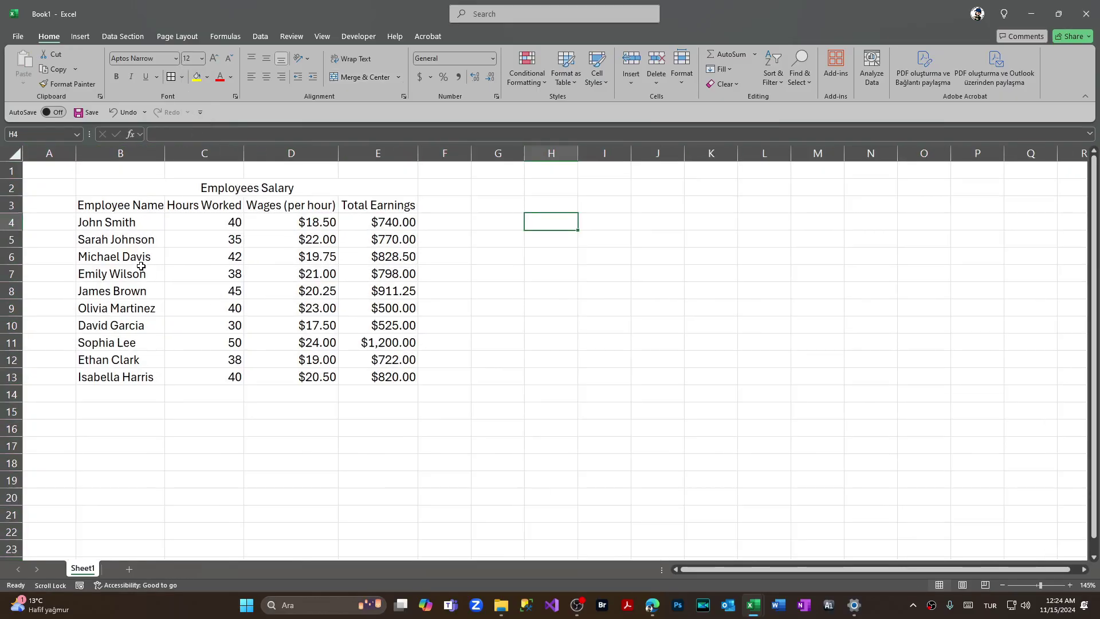
scroll(141, 267, "up", 1)
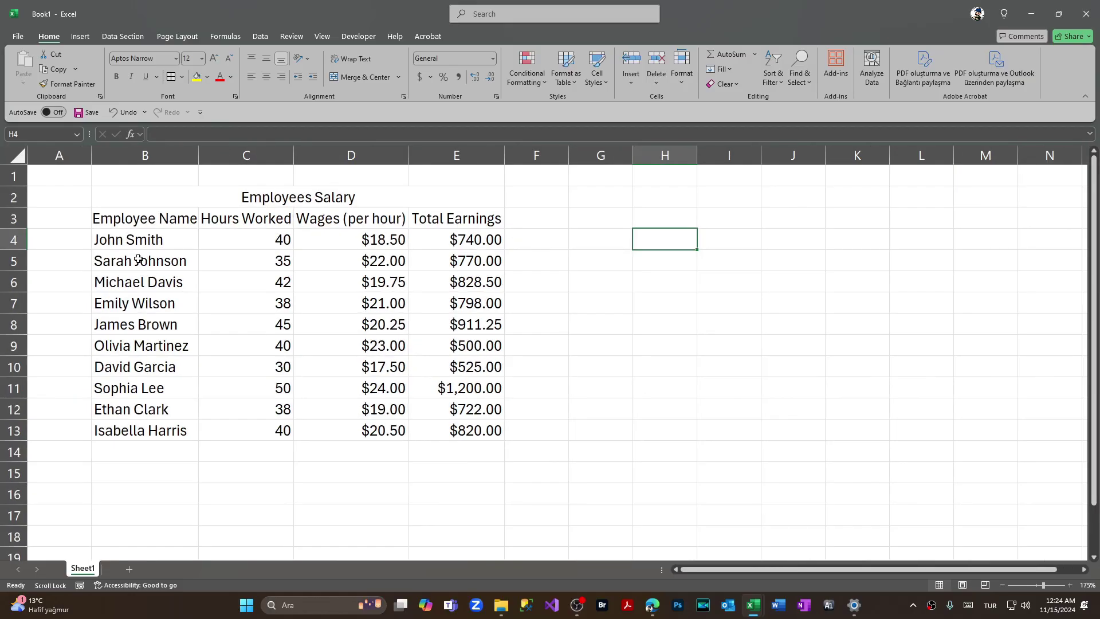
left_click_drag(144, 218, 460, 450)
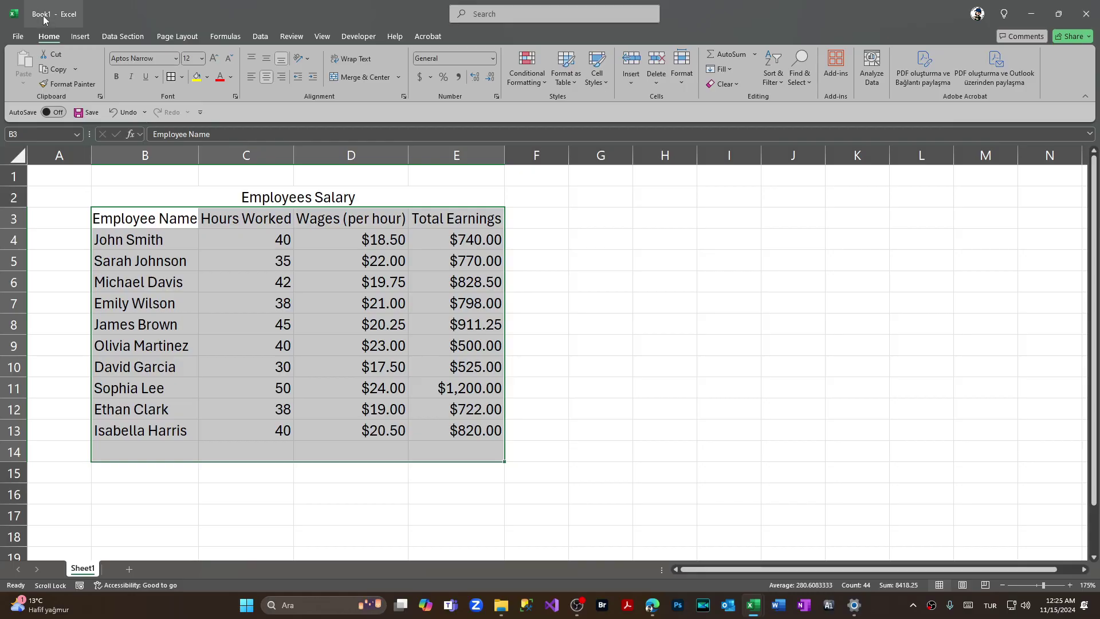
Step: Apply All Borders to the table range B3:E14
left_click(170, 77)
left_click(601, 282)
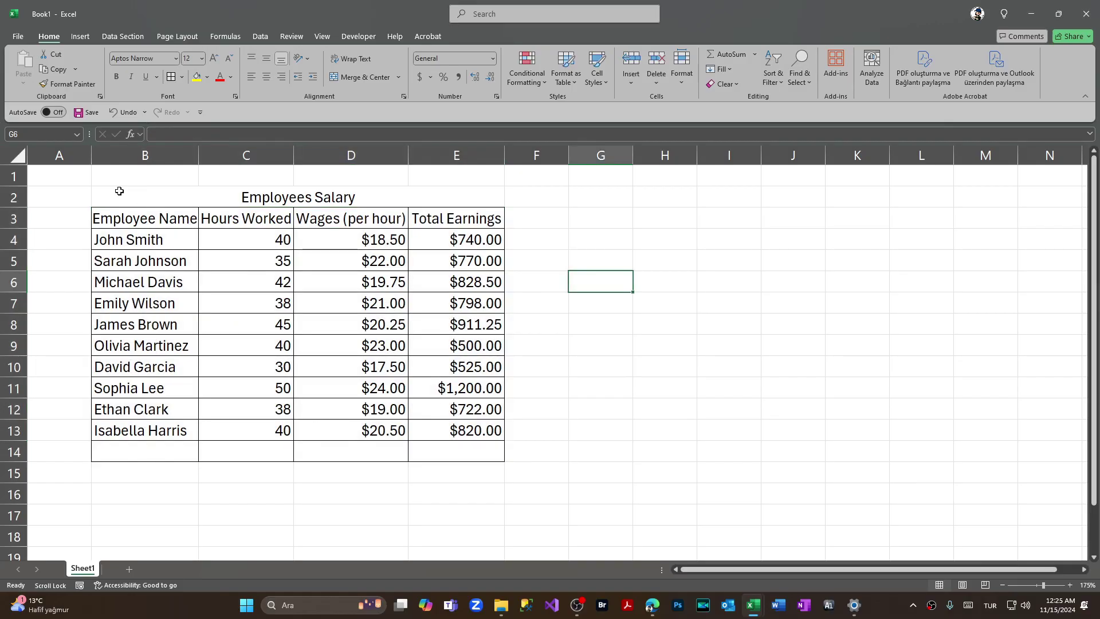
left_click(120, 191)
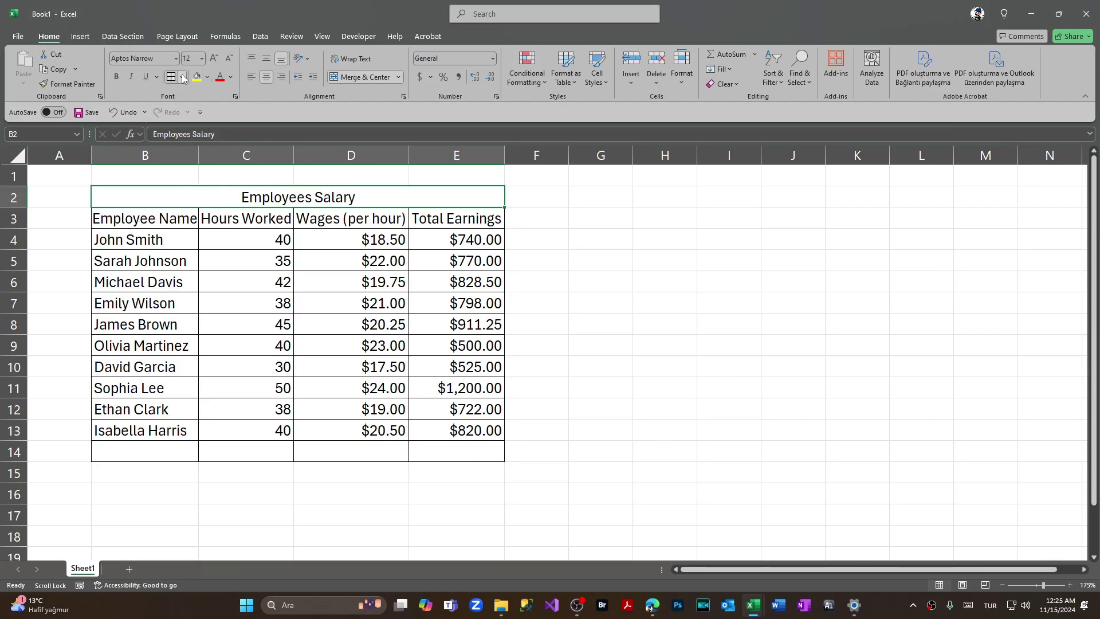
Step: Give the merged title a gray fill and white font color
left_click(206, 78)
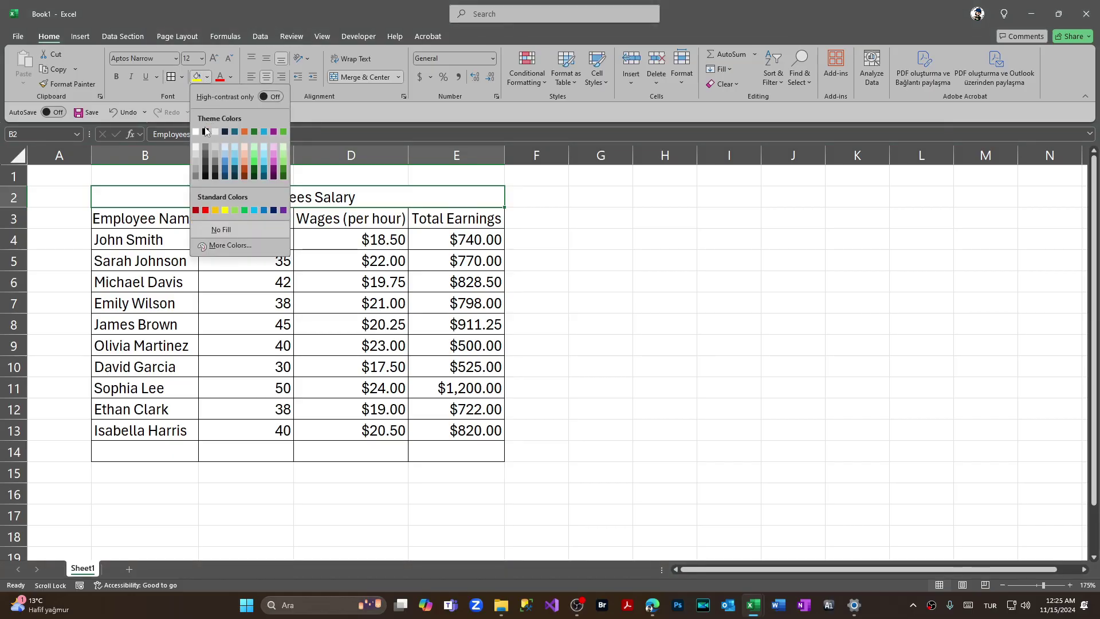
left_click(195, 169)
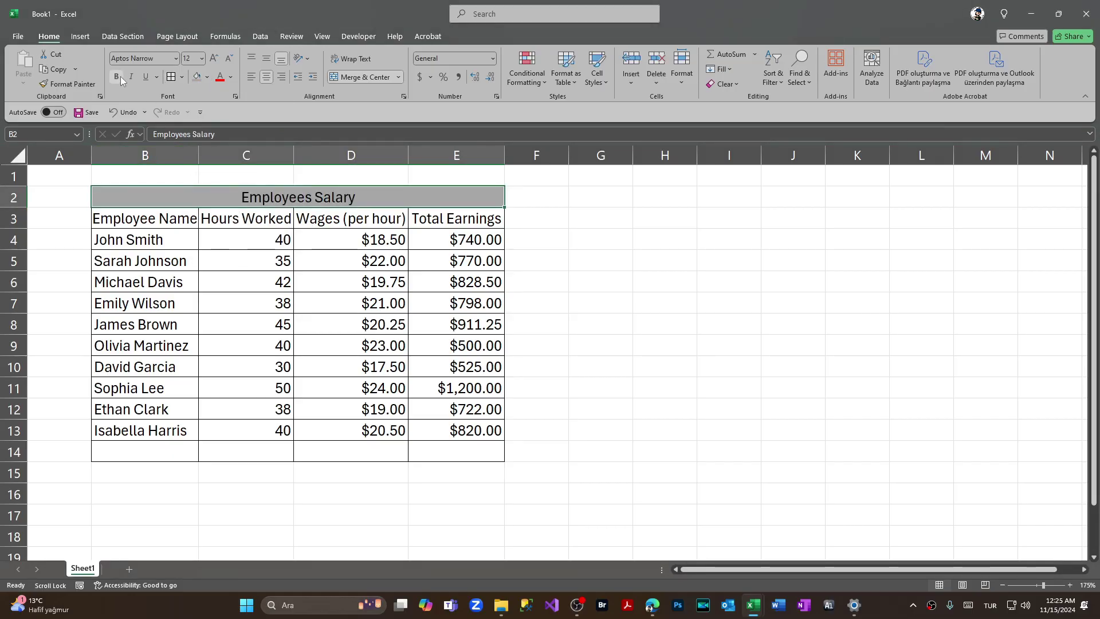
left_click(231, 77)
left_click(223, 148)
left_click(614, 321)
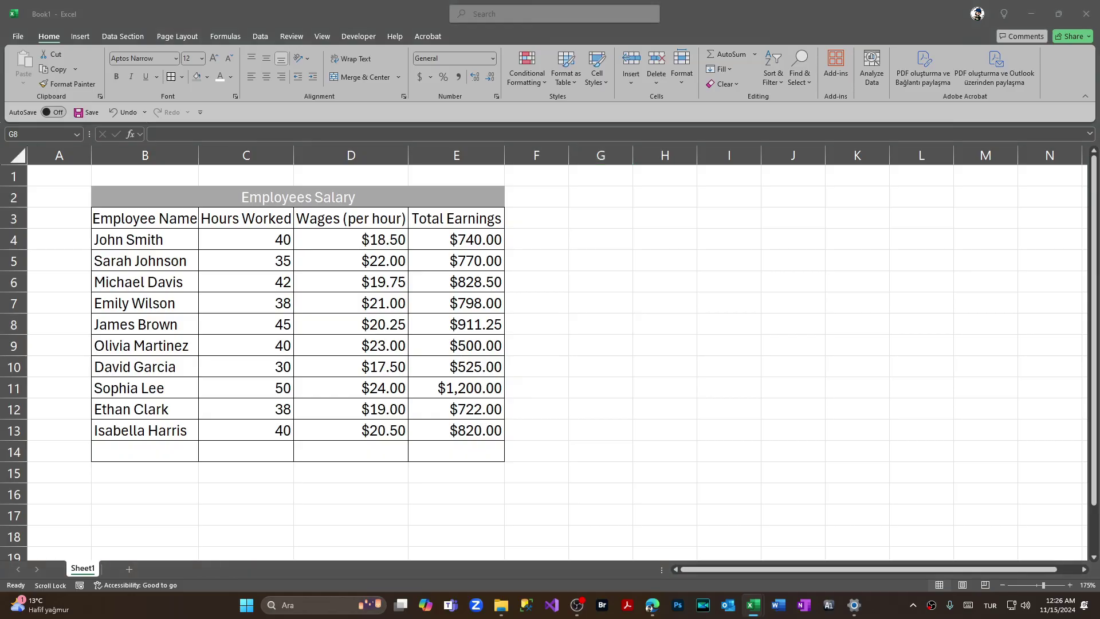
left_click(141, 445)
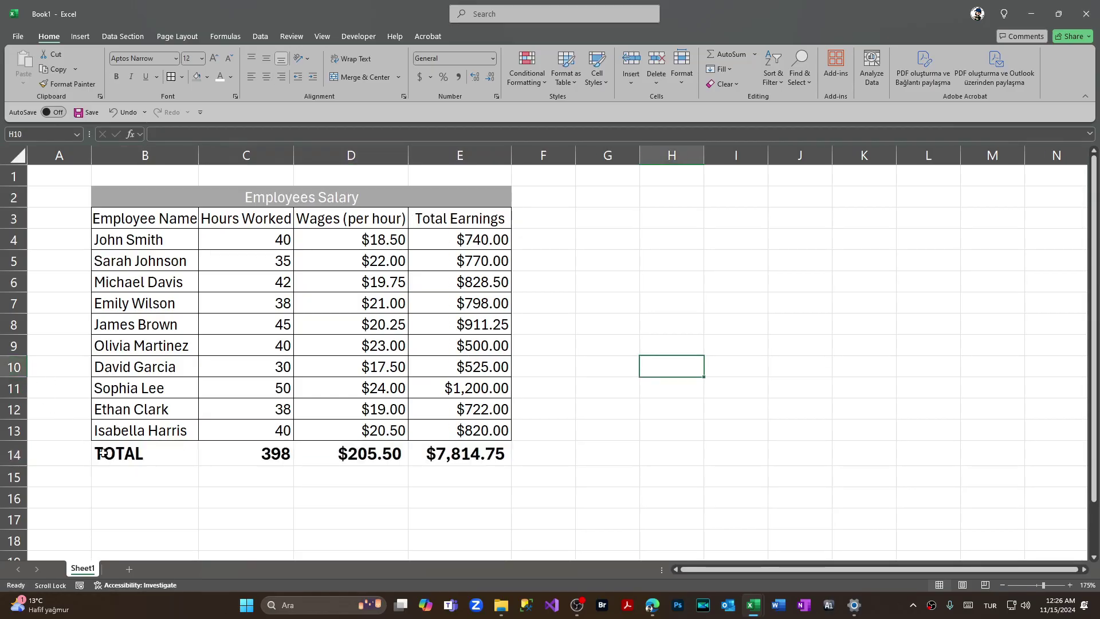
Step: Apply All Borders to the TOTAL row B14:E14
left_click_drag(132, 453, 458, 455)
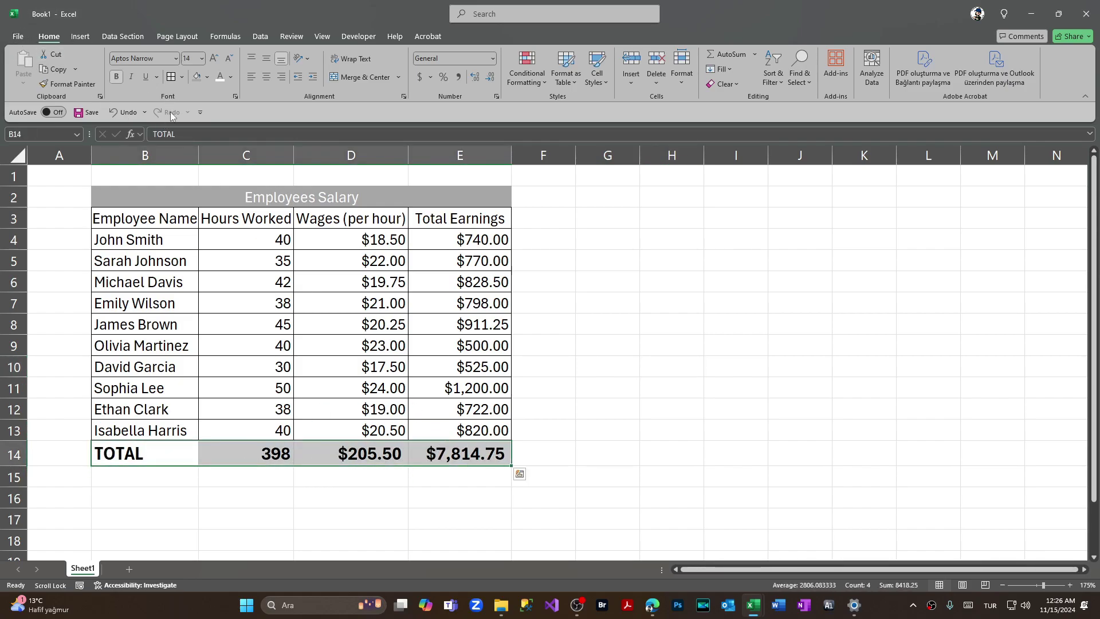
left_click(173, 78)
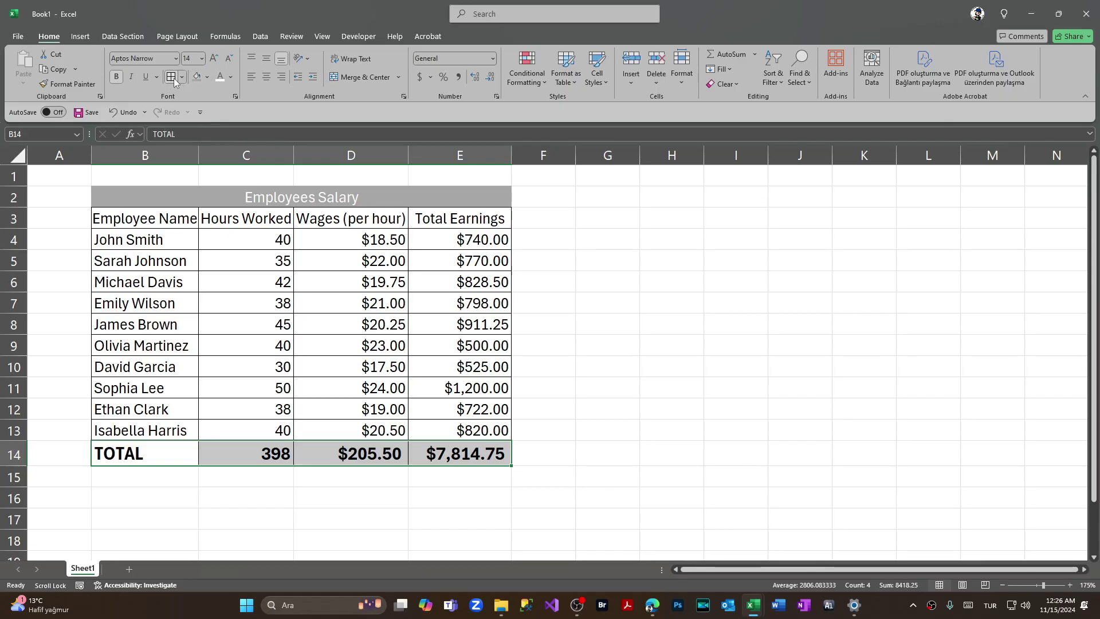
left_click(182, 77)
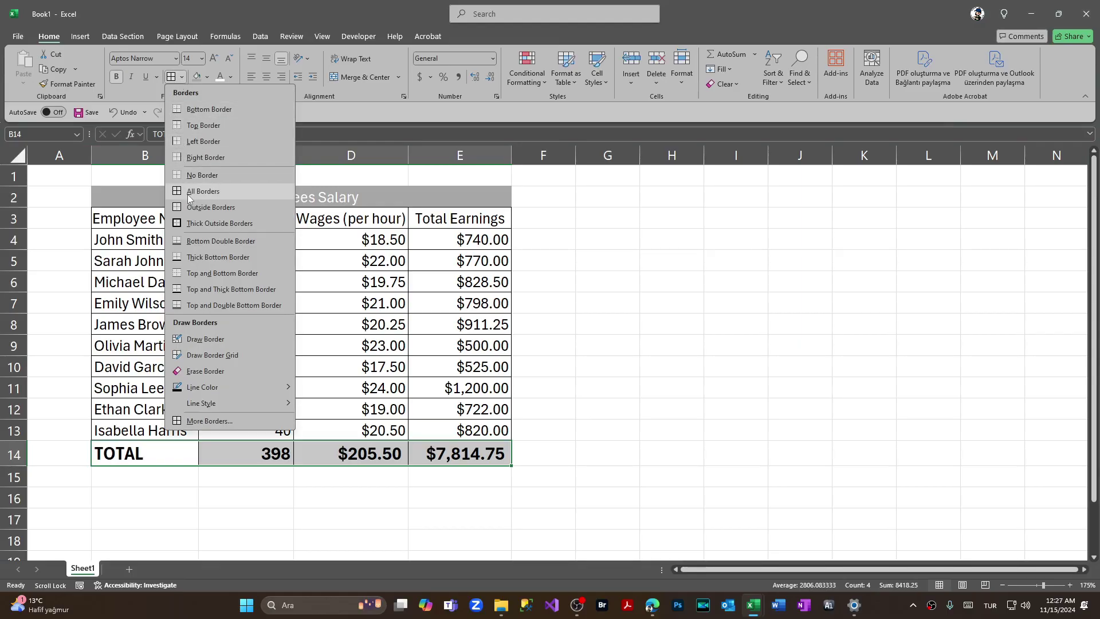
left_click(218, 191)
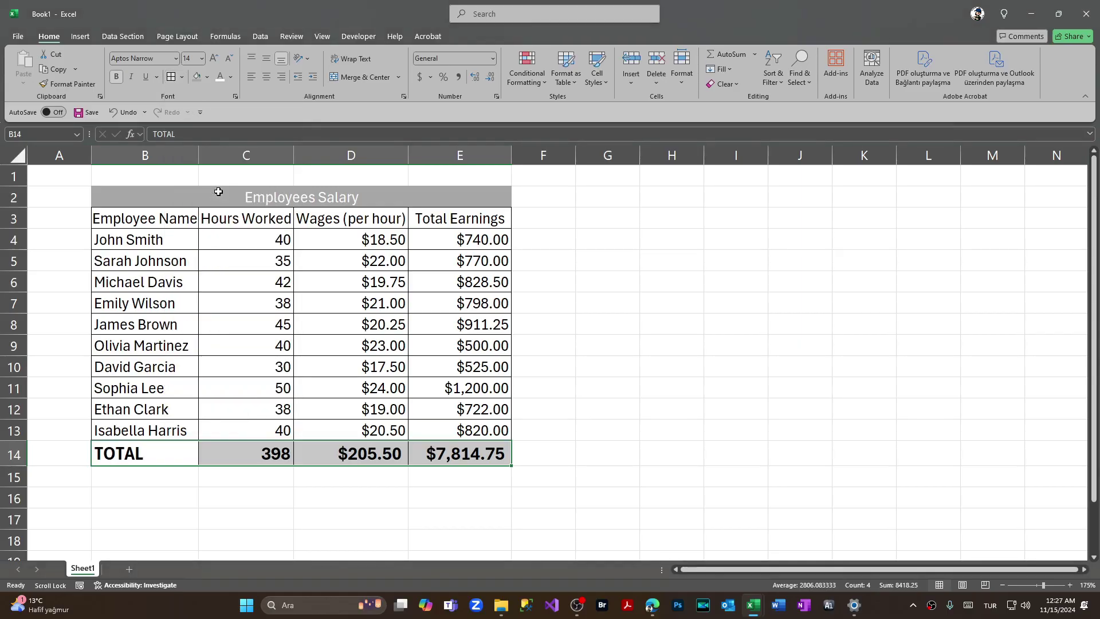
left_click(606, 305)
Step: Give the TOTAL row a blue fill with white text
left_click_drag(114, 453, 458, 453)
left_click(206, 76)
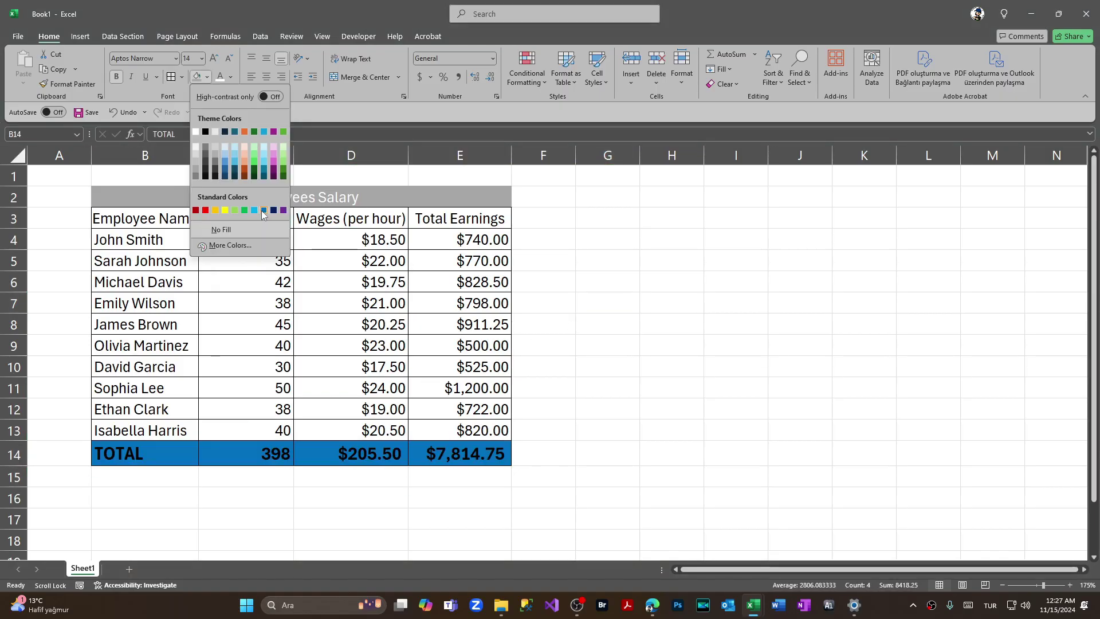
left_click(263, 210)
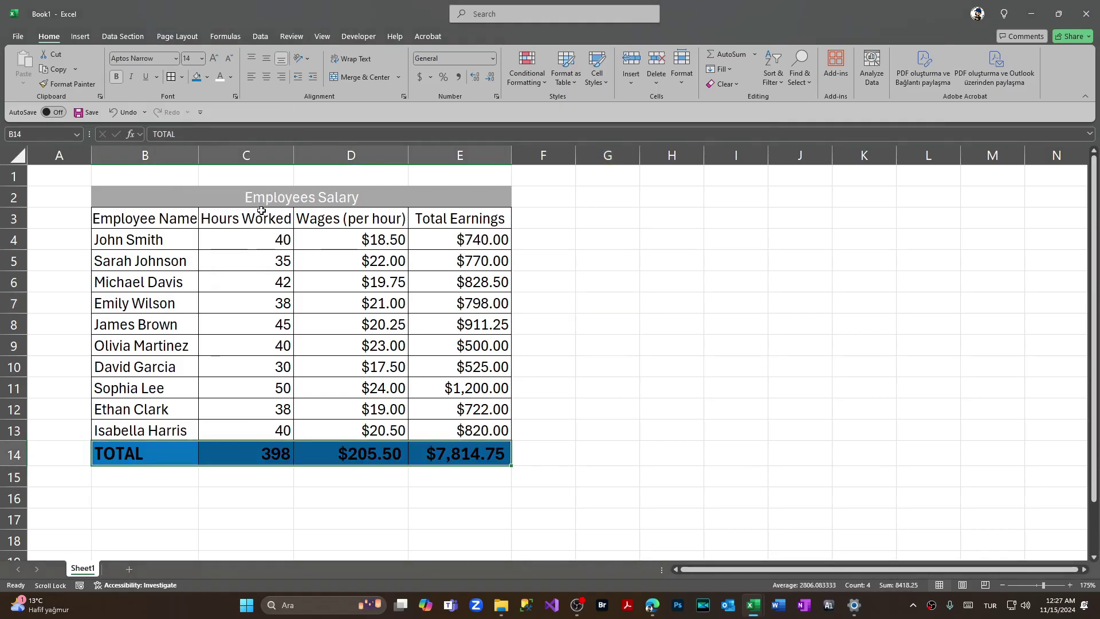
left_click(218, 81)
left_click(613, 298)
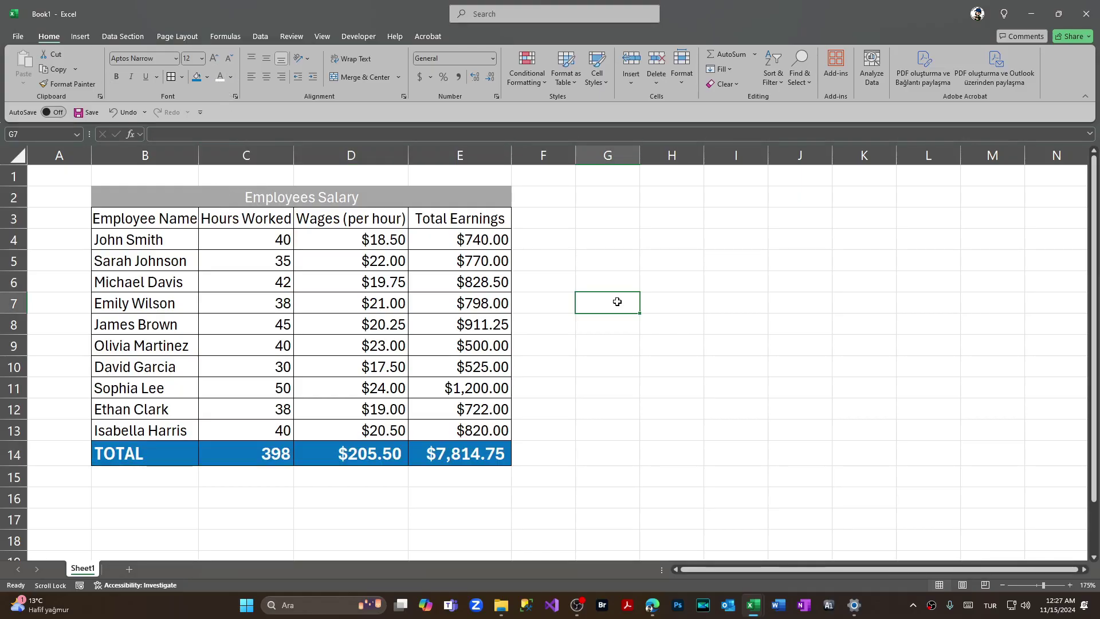
left_click(254, 188)
Step: Bold the title and the row 3 headers, then AutoFit columns B to E
left_click(116, 77)
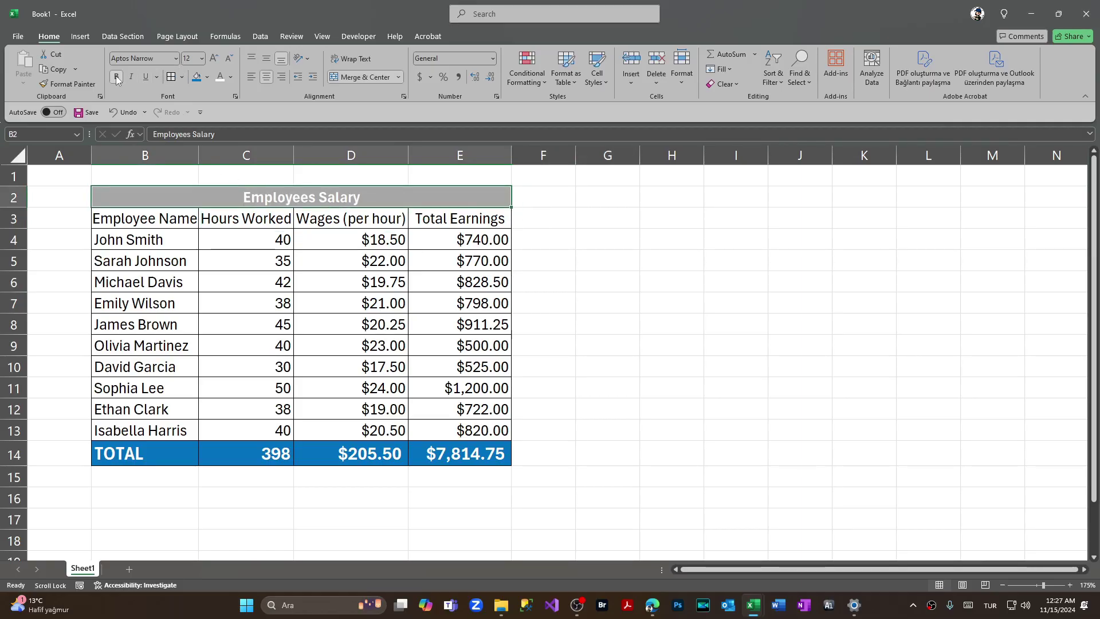
left_click(735, 260)
left_click_drag(137, 218, 435, 221)
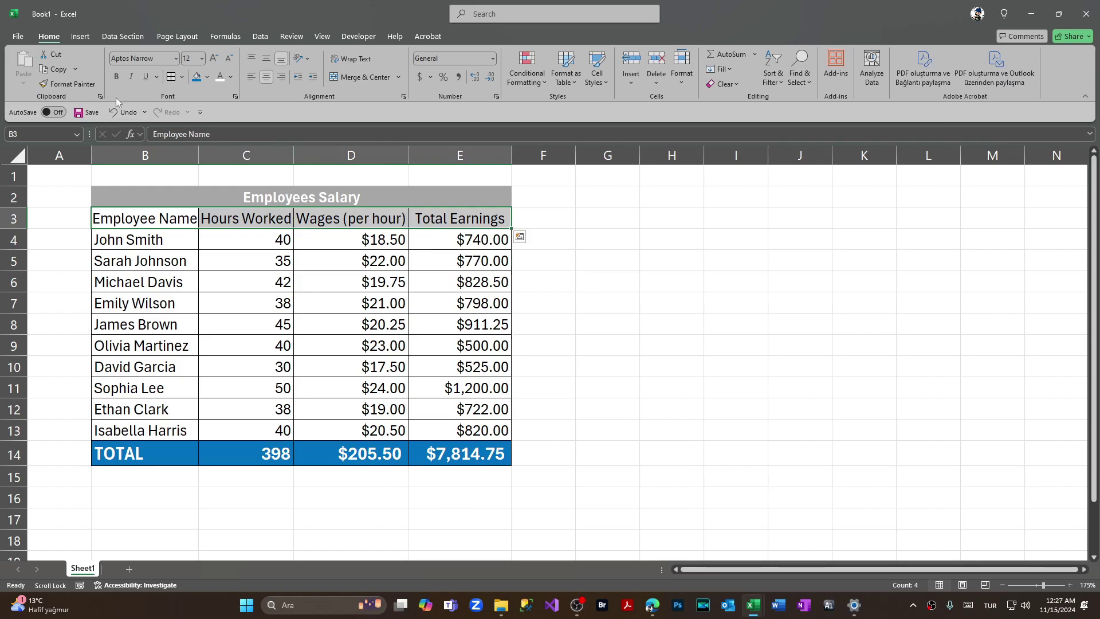
left_click(116, 78)
left_click(671, 218)
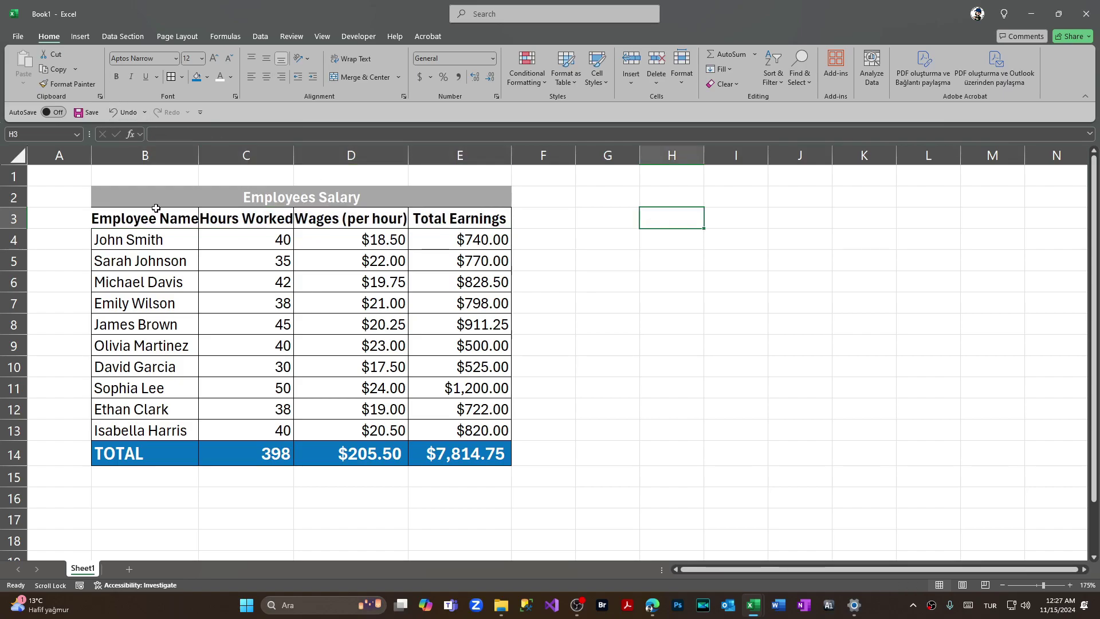
left_click(670, 258)
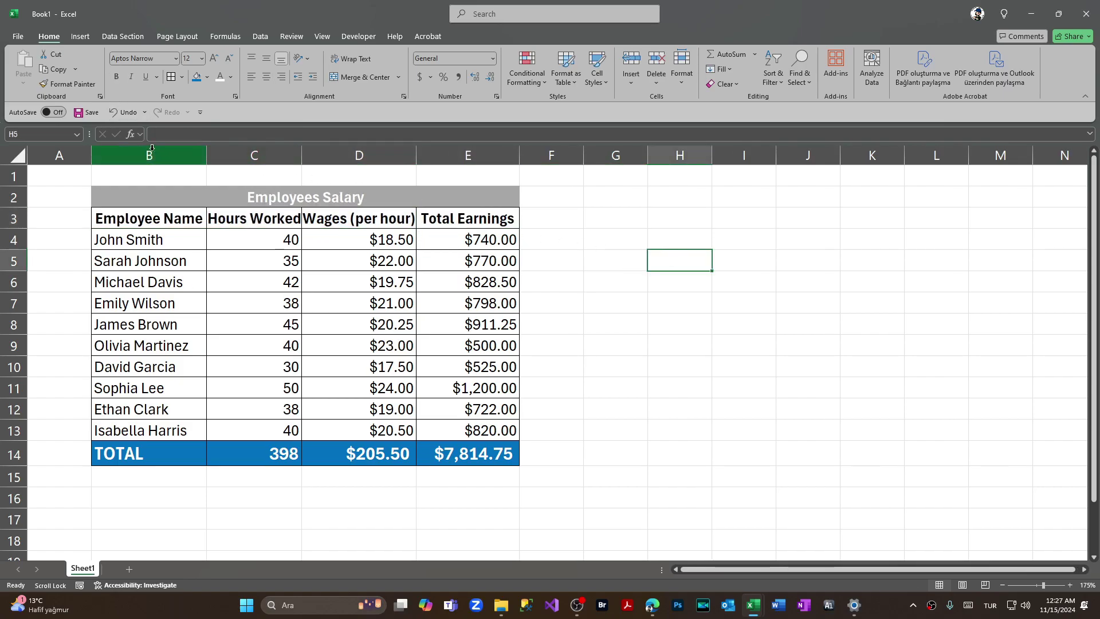
left_click_drag(152, 147, 467, 154)
double_click(416, 155)
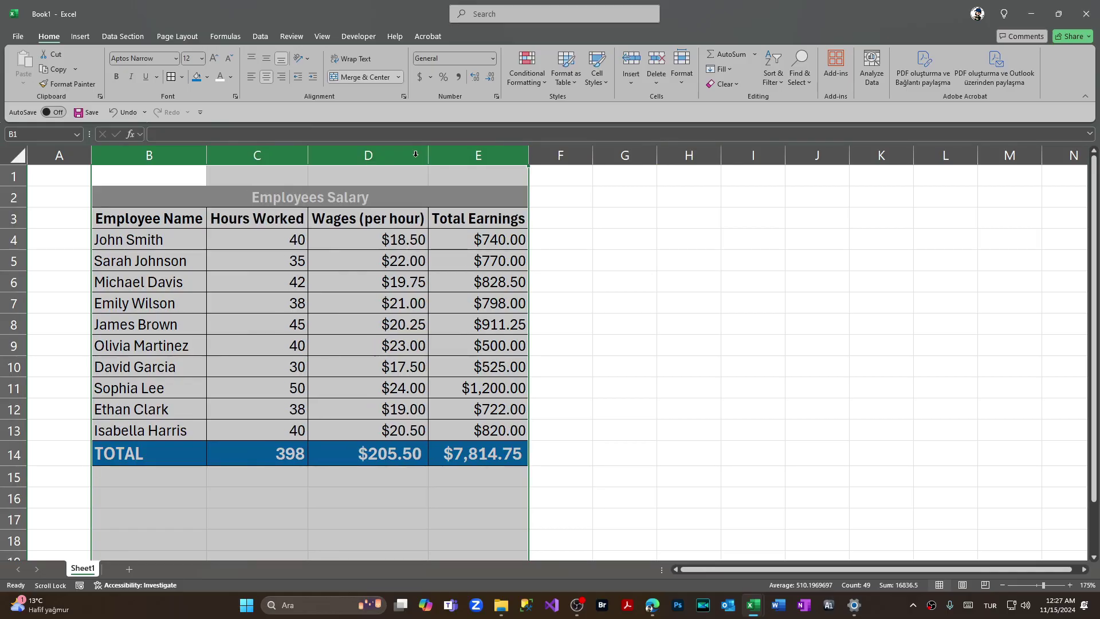
left_click(688, 258)
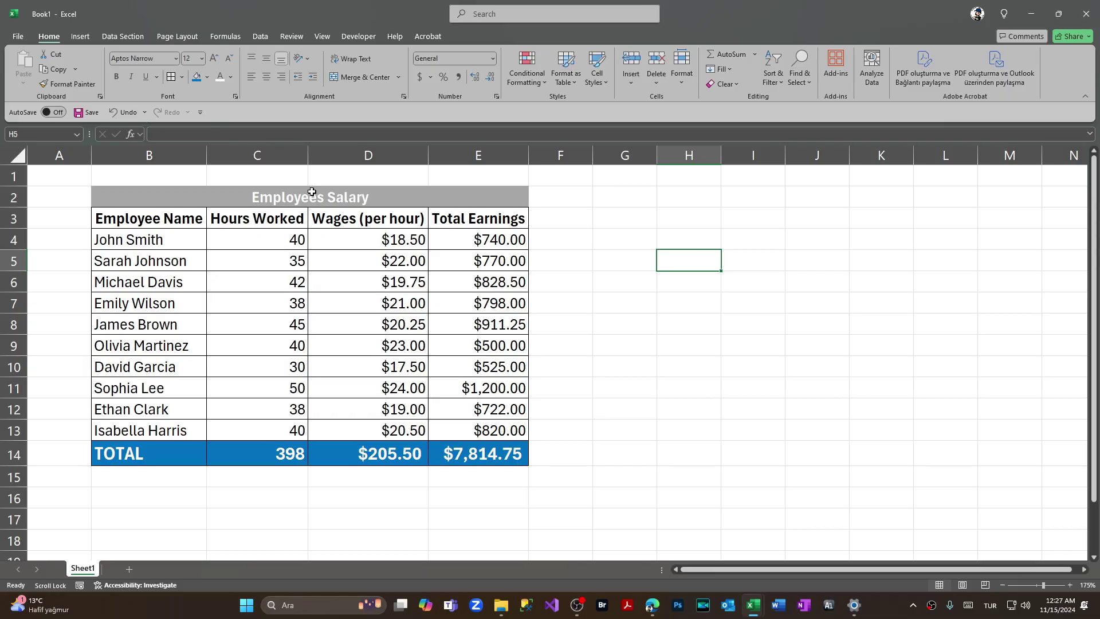
left_click(566, 317)
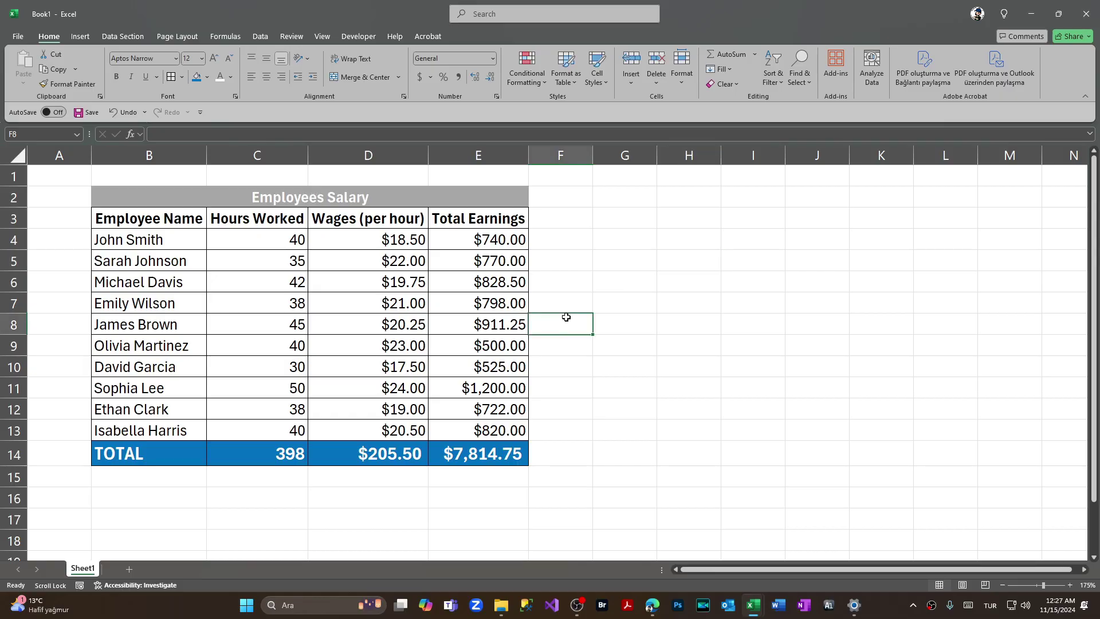